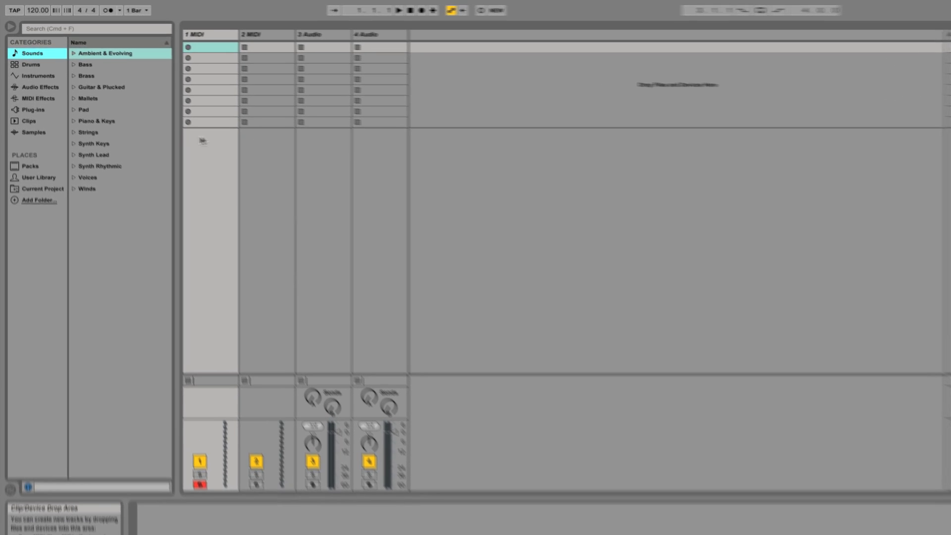
Load the Reaktor5 VST instrument onto the first MIDI track.
{"action": "left_click", "coordinate": [44, 139]}
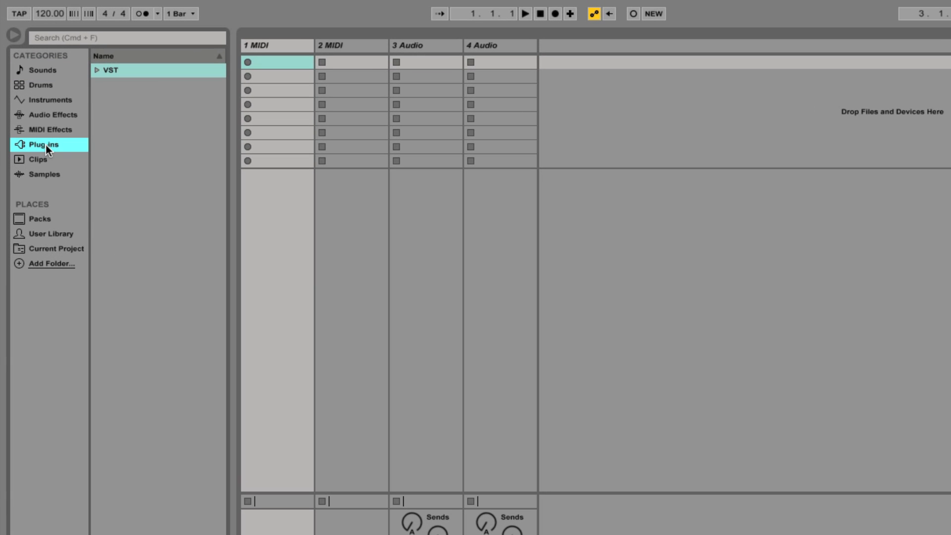
{"action": "left_click", "coordinate": [97, 71]}
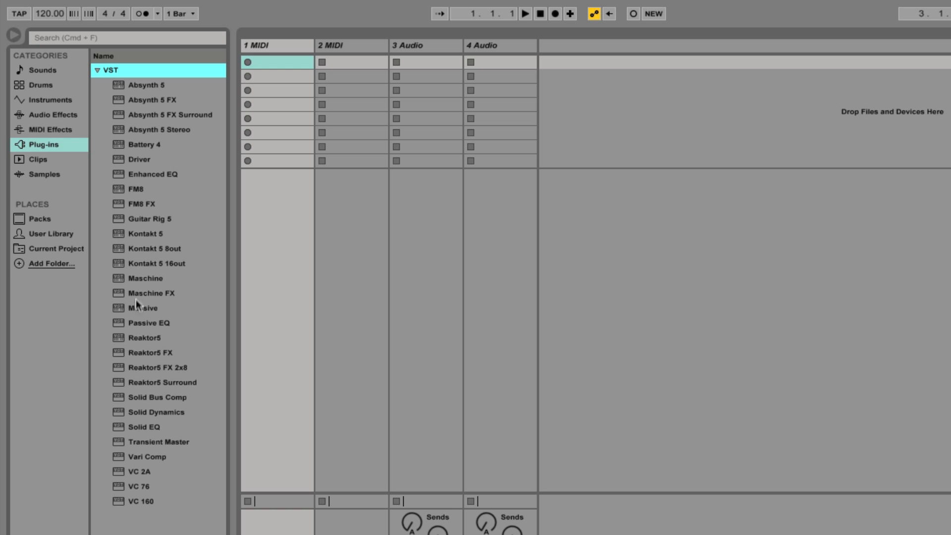
{"action": "left_click_drag", "start_coordinate": [137, 340], "coordinate": [292, 52]}
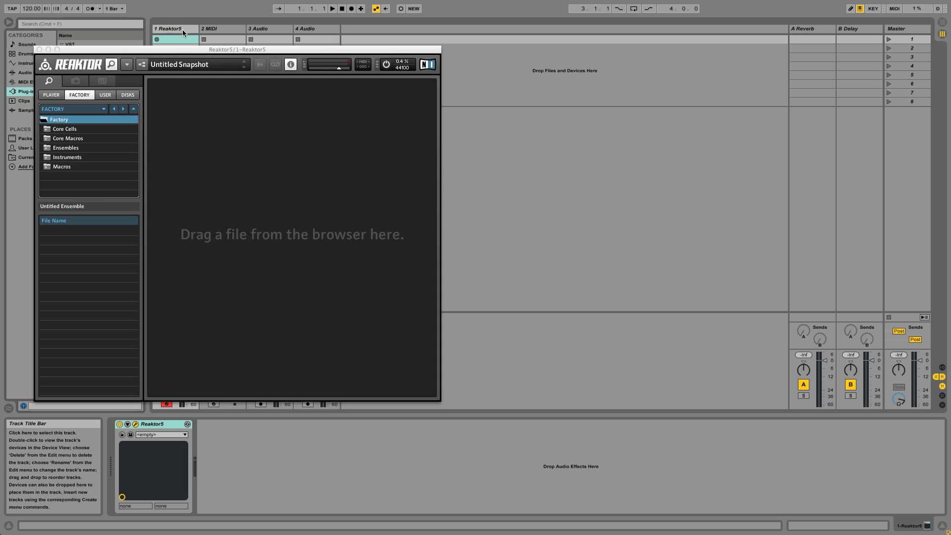
Load Spiral.ens from the factory ensembles' New Additions Sequencers folder into Reaktor.
{"action": "left_click", "coordinate": [81, 98]}
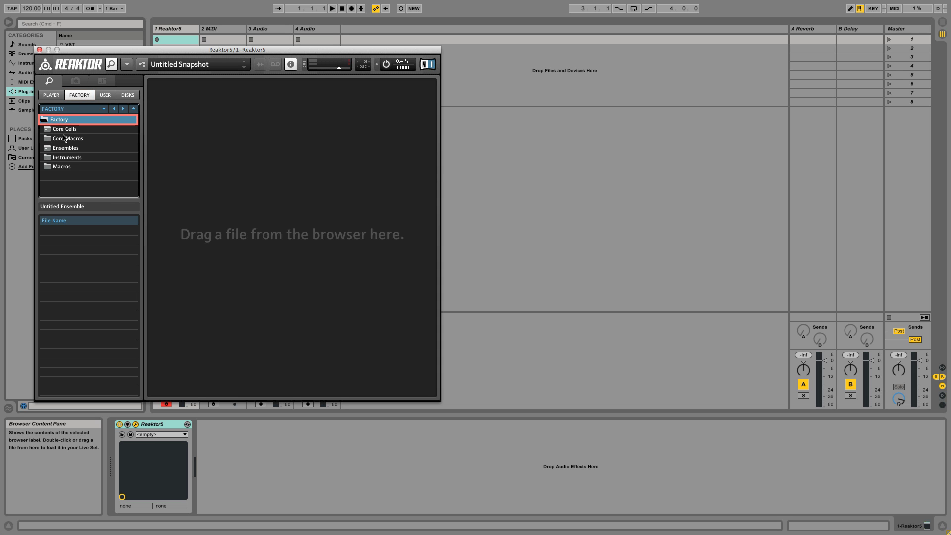
{"action": "left_click", "coordinate": [46, 148]}
{"action": "left_click", "coordinate": [50, 185]}
{"action": "scroll", "coordinate": [130, 159], "scroll_direction": "down", "scroll_amount": 5}
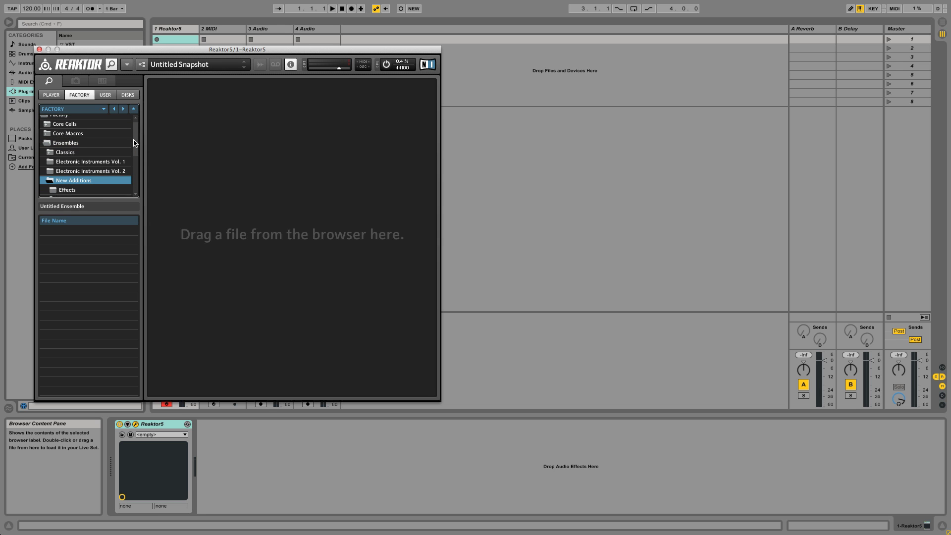
{"action": "scroll", "coordinate": [127, 171], "scroll_direction": "down", "scroll_amount": 1}
{"action": "left_click", "coordinate": [77, 159]}
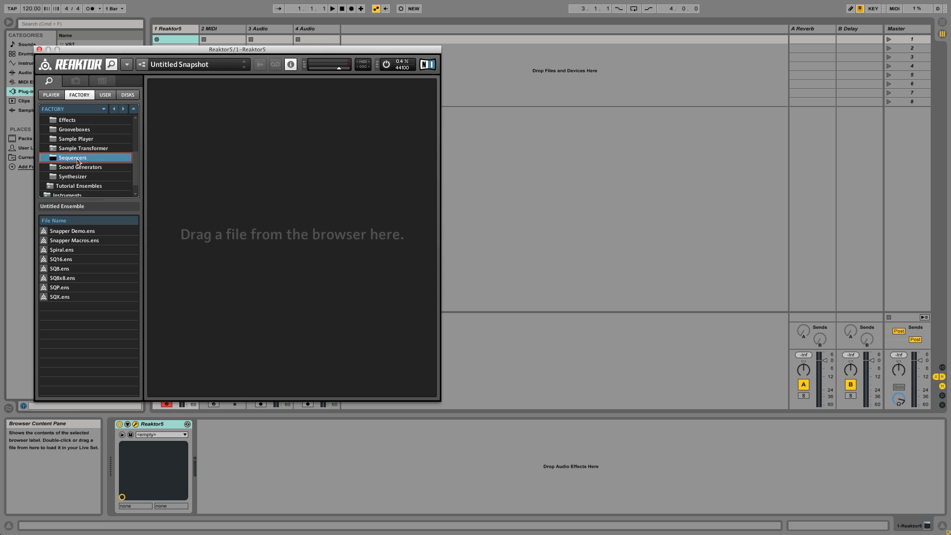
{"action": "left_click", "coordinate": [60, 250]}
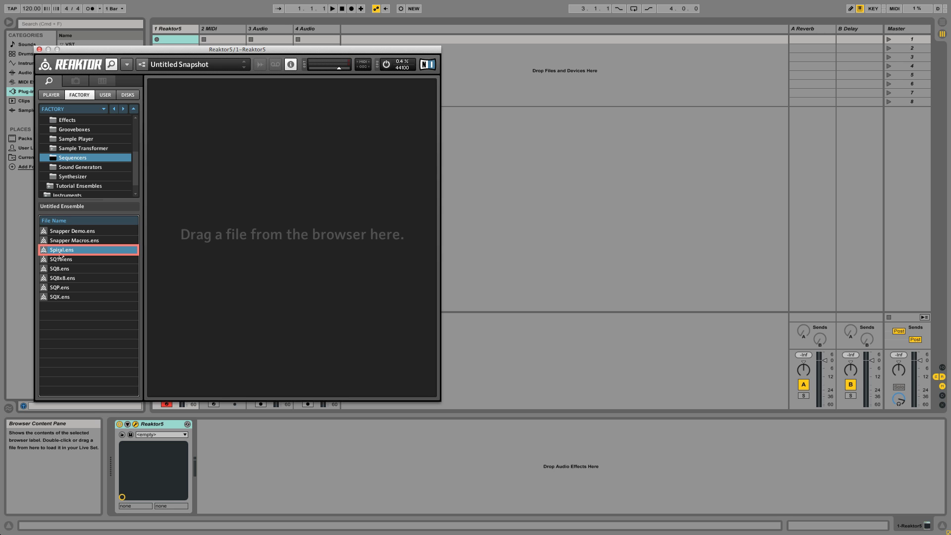
{"action": "left_click_drag", "start_coordinate": [59, 253], "coordinate": [220, 208]}
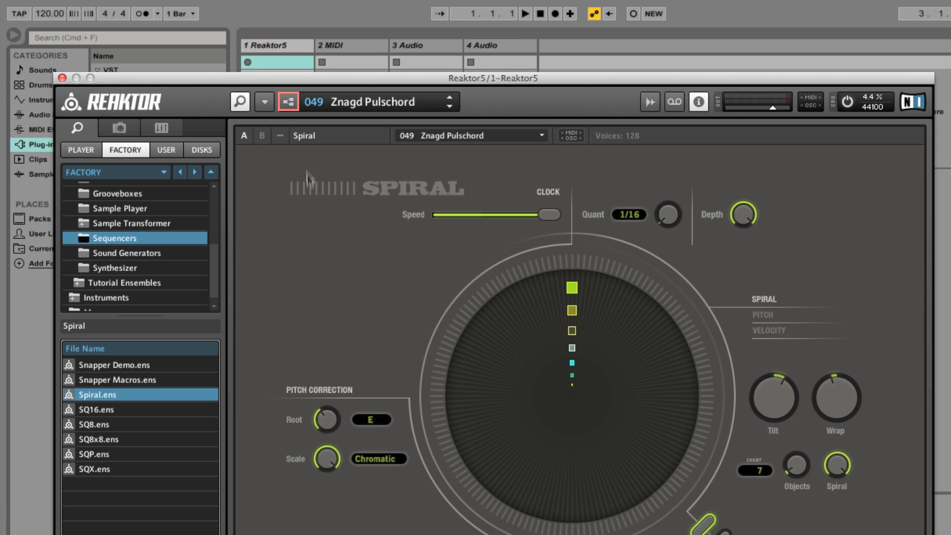
Route the Spiral ensemble's external MIDI output to plugin without saving a local copy, and close the Reaktor window.
{"action": "left_click", "coordinate": [290, 102]}
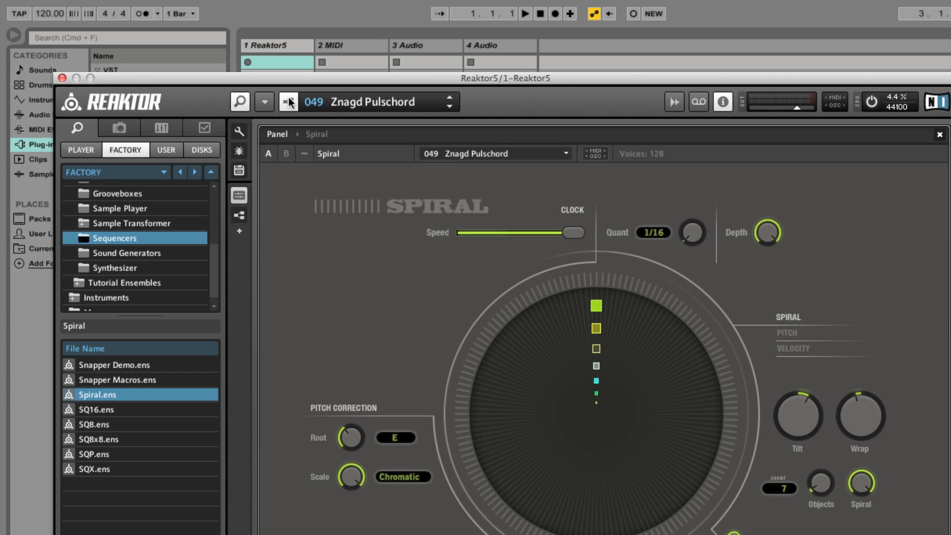
{"action": "left_click", "coordinate": [204, 130]}
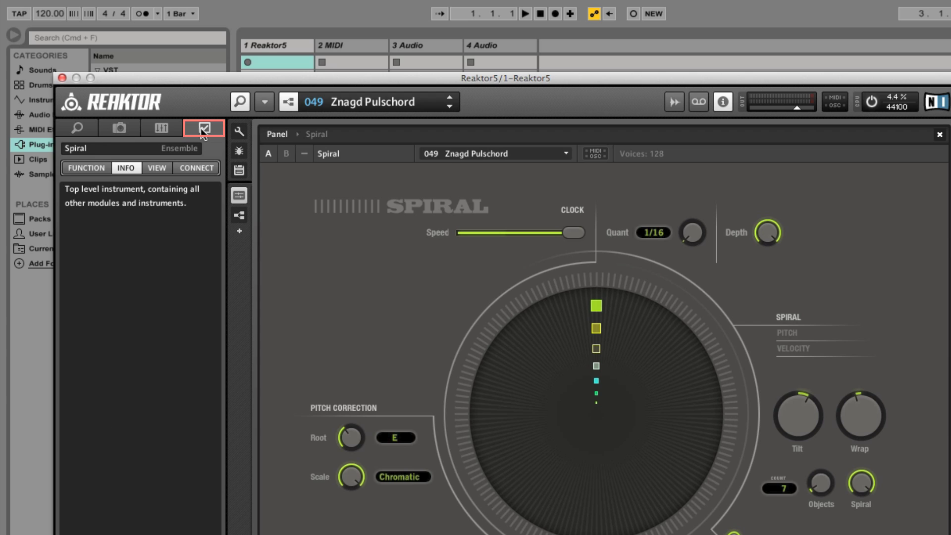
{"action": "left_click", "coordinate": [196, 171]}
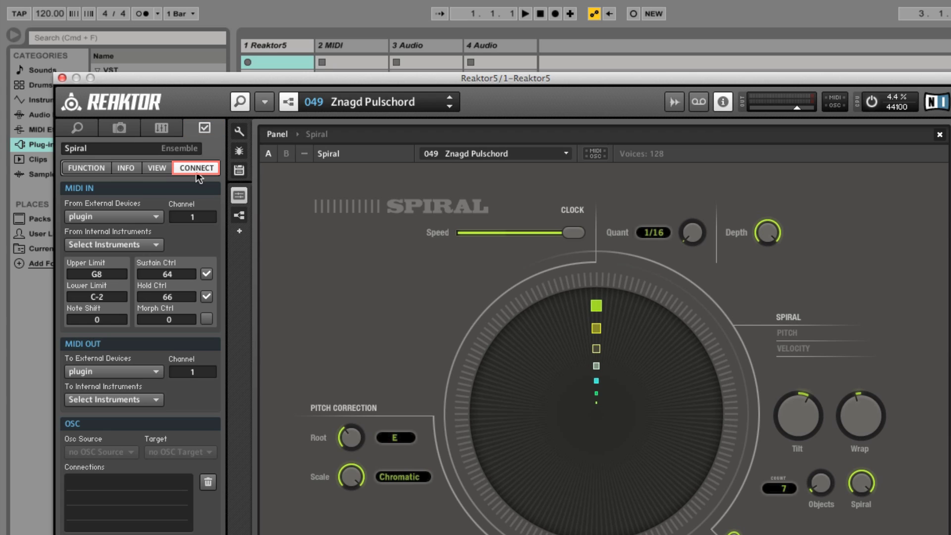
{"action": "left_click", "coordinate": [137, 370]}
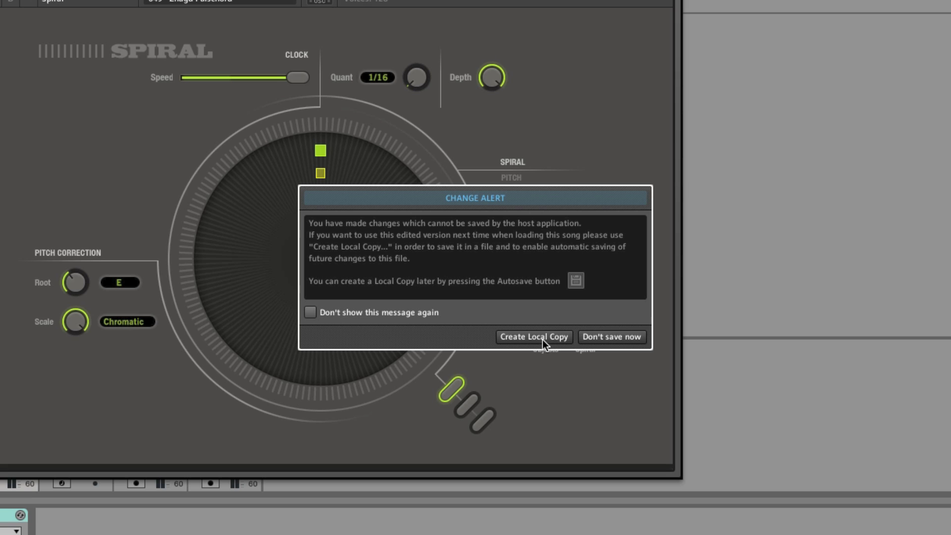
{"action": "left_click", "coordinate": [614, 337]}
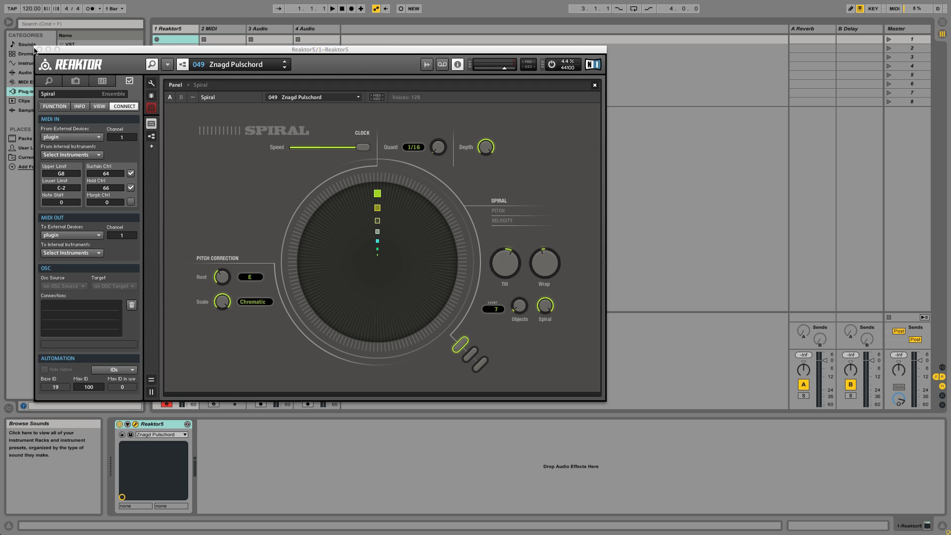
{"action": "left_click", "coordinate": [39, 49]}
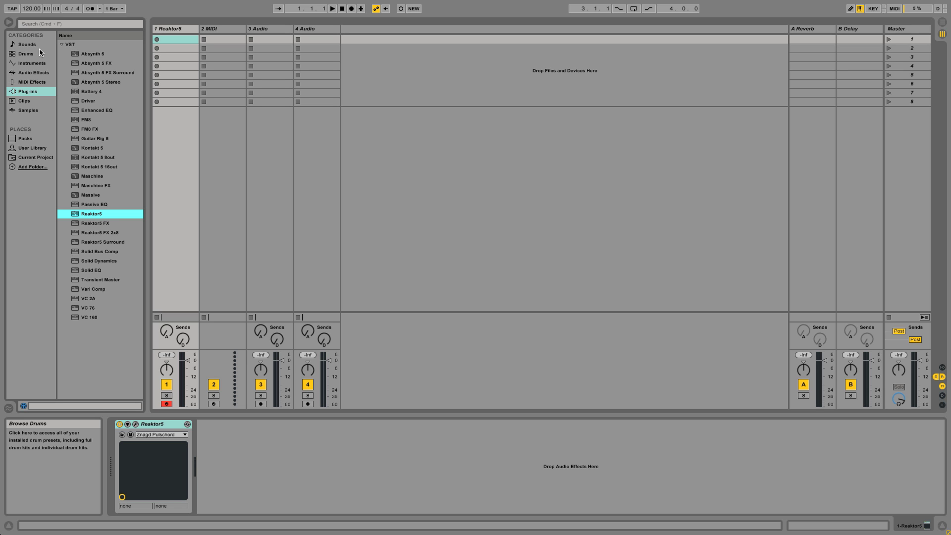
Load the Massive VST onto the second MIDI track and choose its Bellus Blingus preset.
{"action": "left_click", "coordinate": [97, 196]}
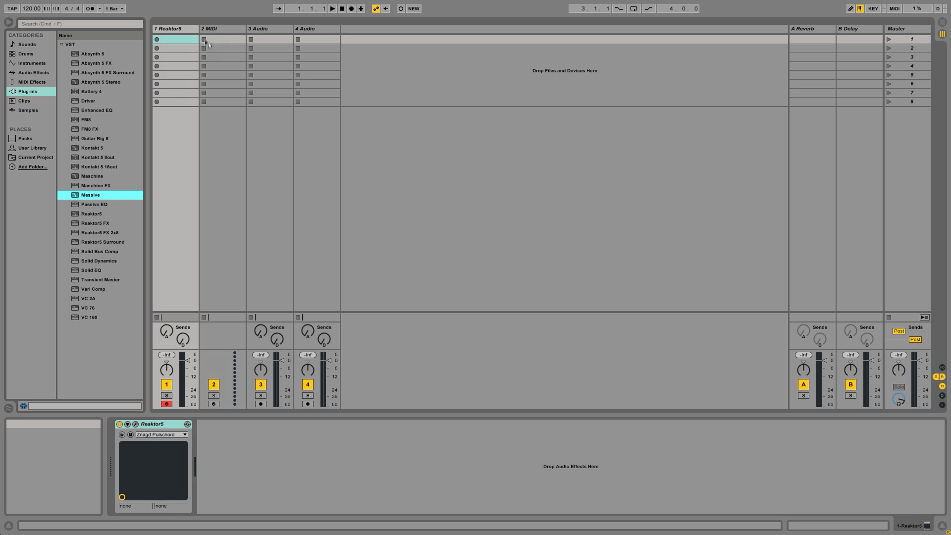
{"action": "left_click", "coordinate": [221, 28]}
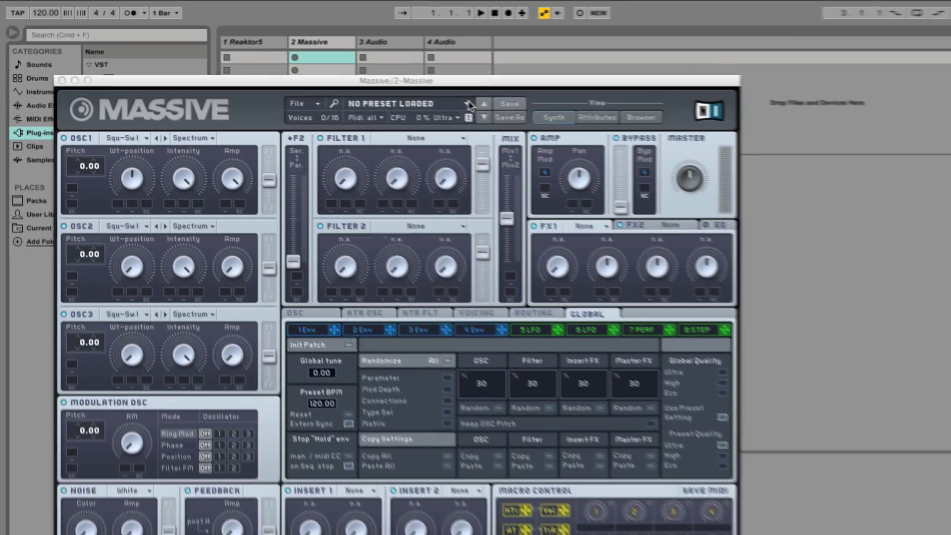
{"action": "left_click", "coordinate": [375, 83]}
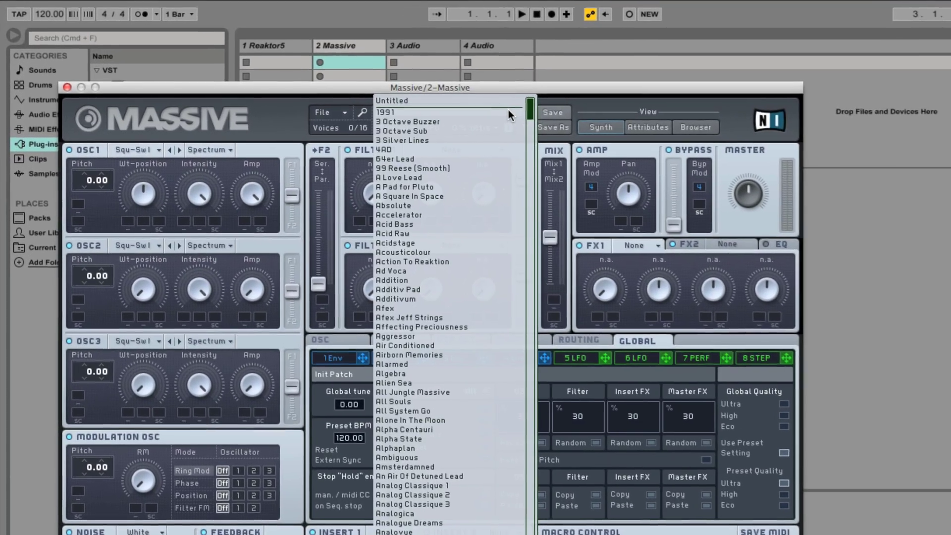
{"action": "left_click_drag", "start_coordinate": [528, 109], "coordinate": [534, 135]}
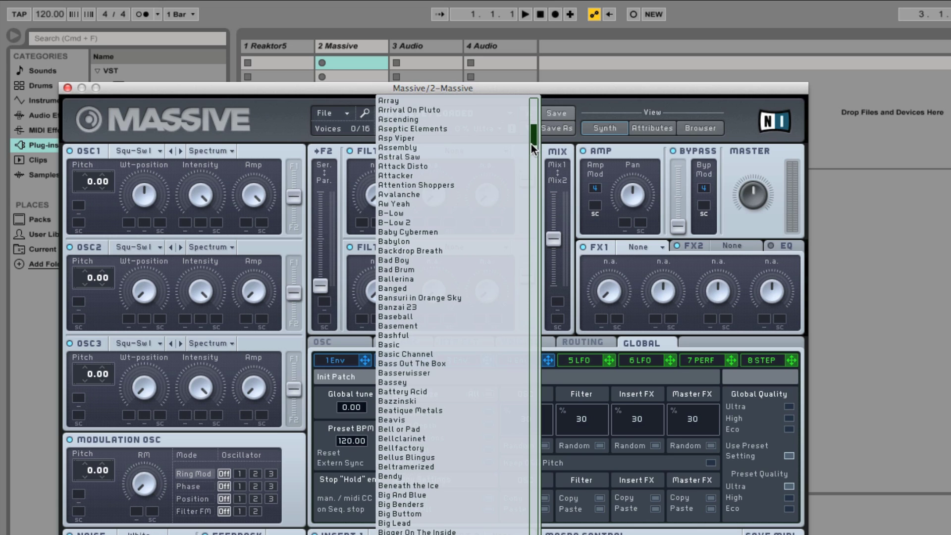
{"action": "left_click", "coordinate": [447, 457]}
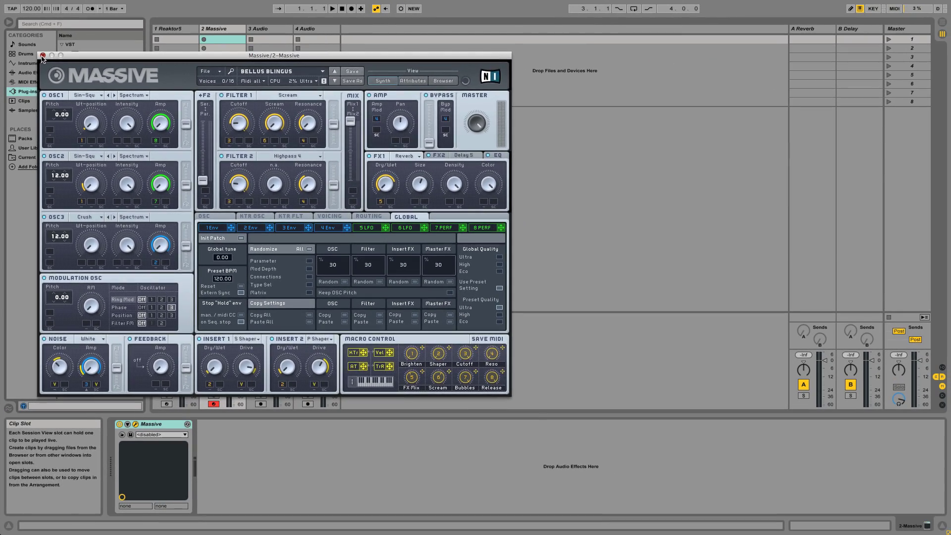
{"action": "left_click", "coordinate": [68, 88]}
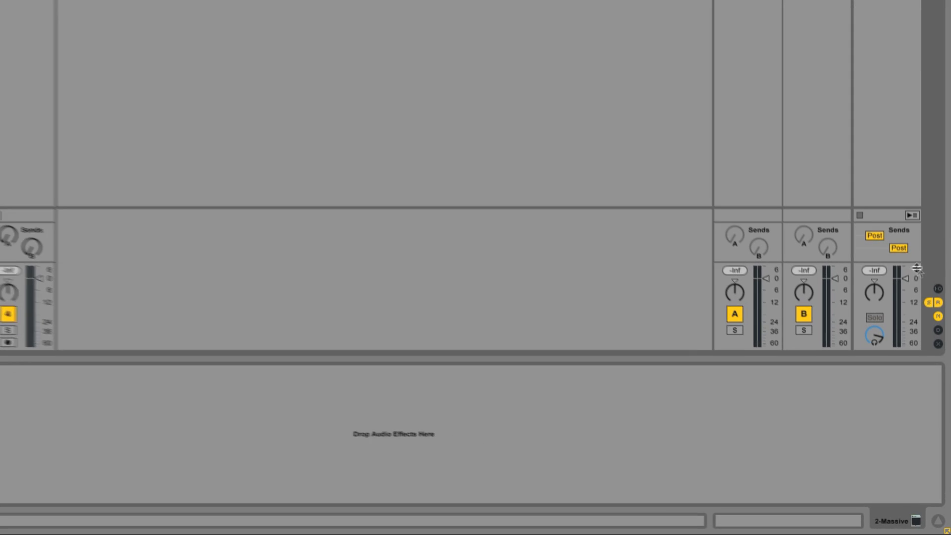
Show the track routing section and set the Massive track's MIDI input to 1-Reaktor5 with Reaktor5 as the input channel.
{"action": "left_click", "coordinate": [938, 289]}
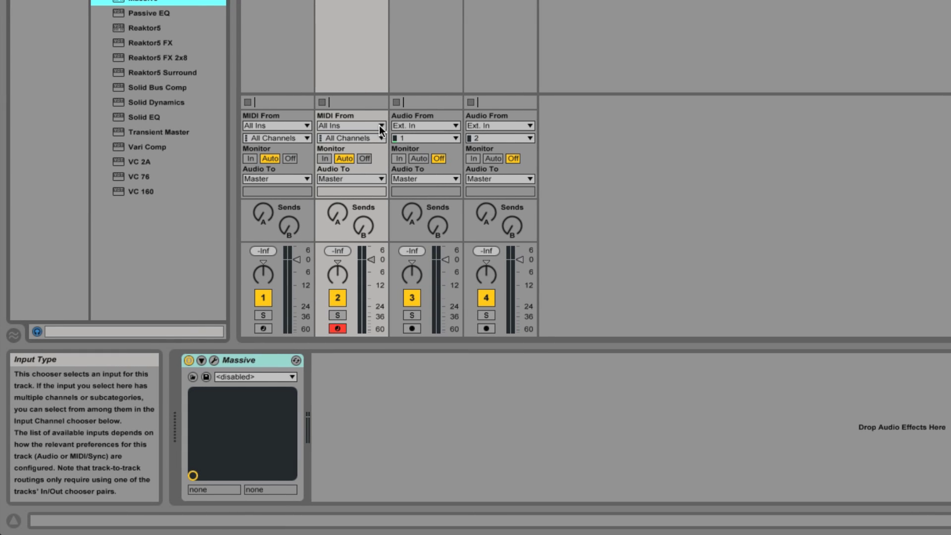
{"action": "left_click", "coordinate": [379, 126]}
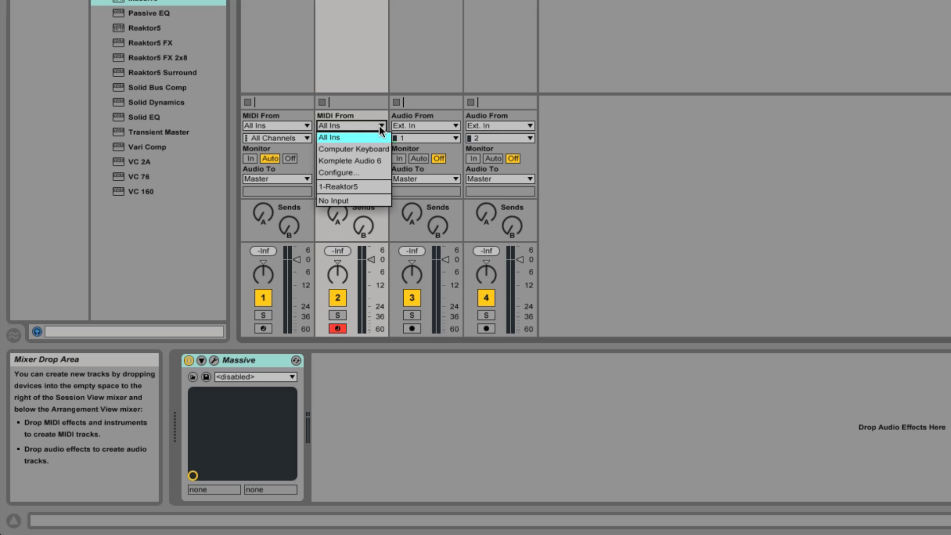
{"action": "left_click", "coordinate": [374, 188]}
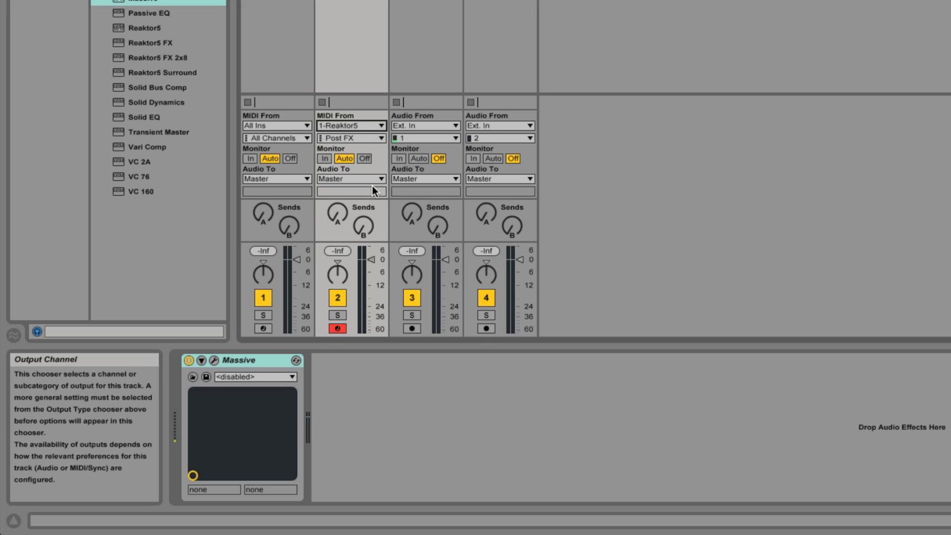
{"action": "left_click", "coordinate": [381, 139]}
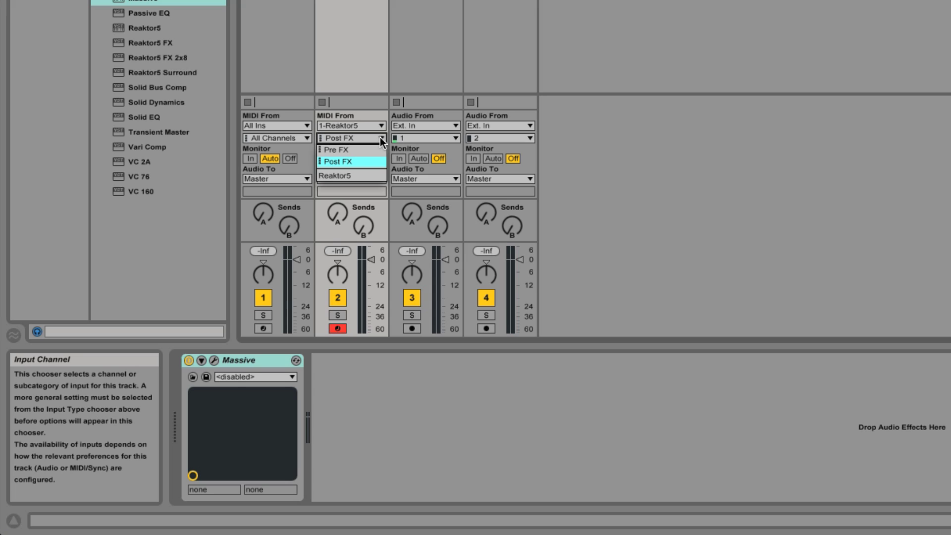
{"action": "left_click", "coordinate": [369, 176]}
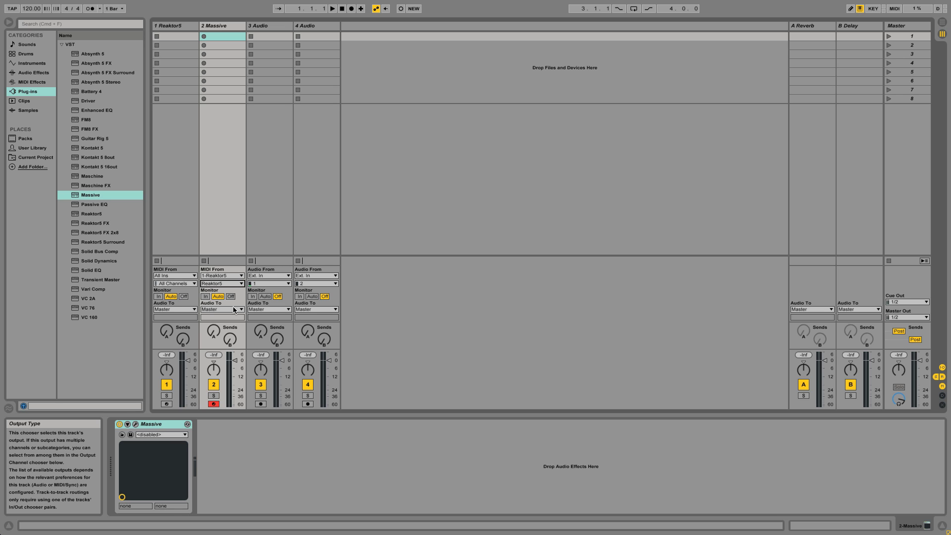
Start playback and reopen the Reaktor5 plug-in window on the first track.
{"action": "key", "text": "space"}
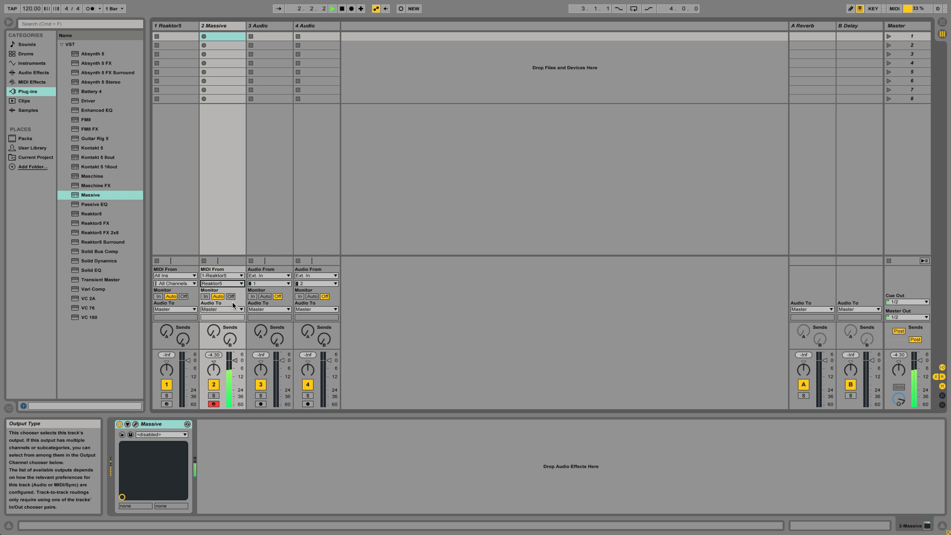
{"action": "left_click", "coordinate": [181, 27]}
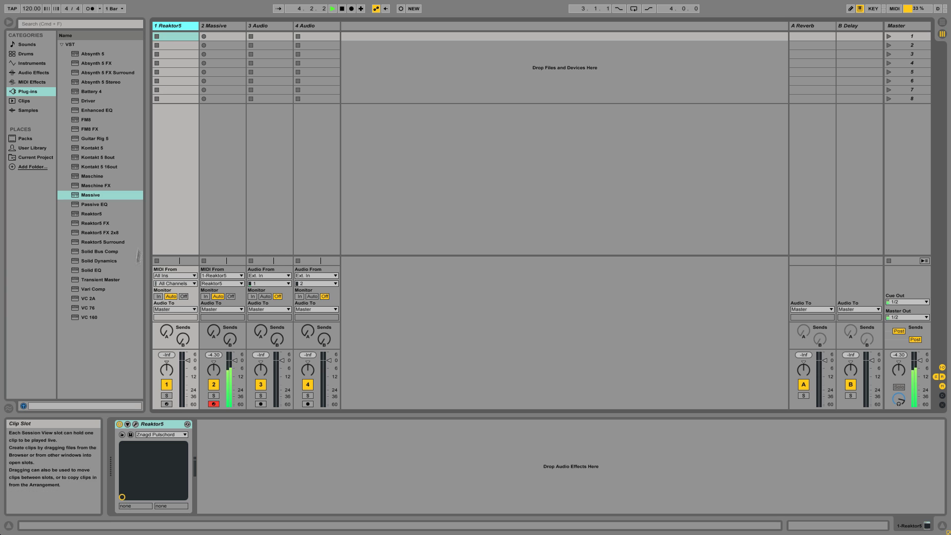
{"action": "left_click", "coordinate": [135, 425]}
{"action": "left_click", "coordinate": [135, 426]}
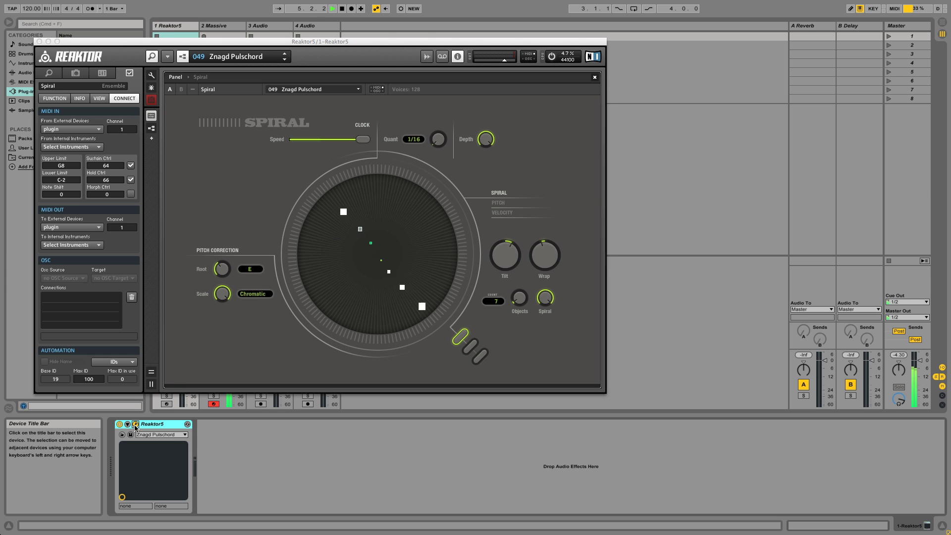
Load the Swinging EPs snapshot from Bank 5 in the Spiral sequencer.
{"action": "left_click", "coordinate": [276, 57]}
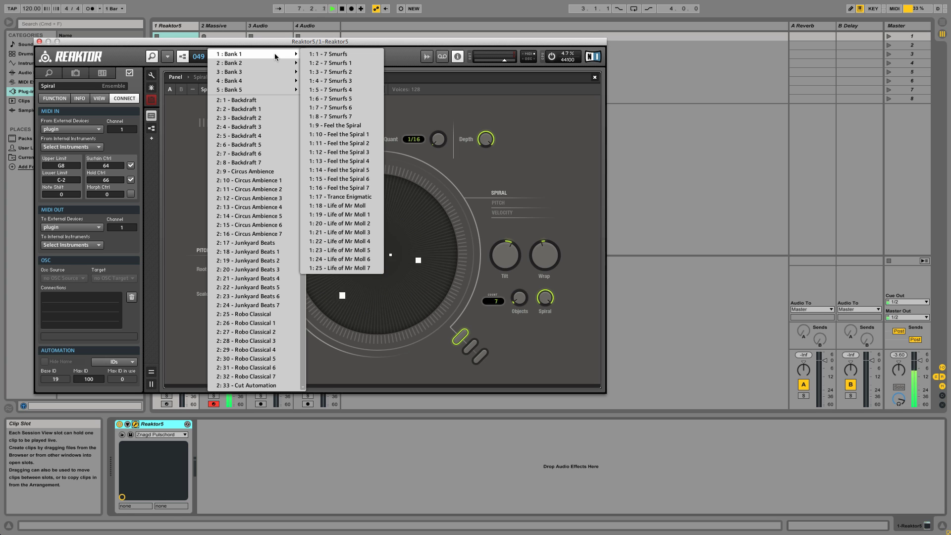
{"action": "mouse_move", "coordinate": [273, 90]}
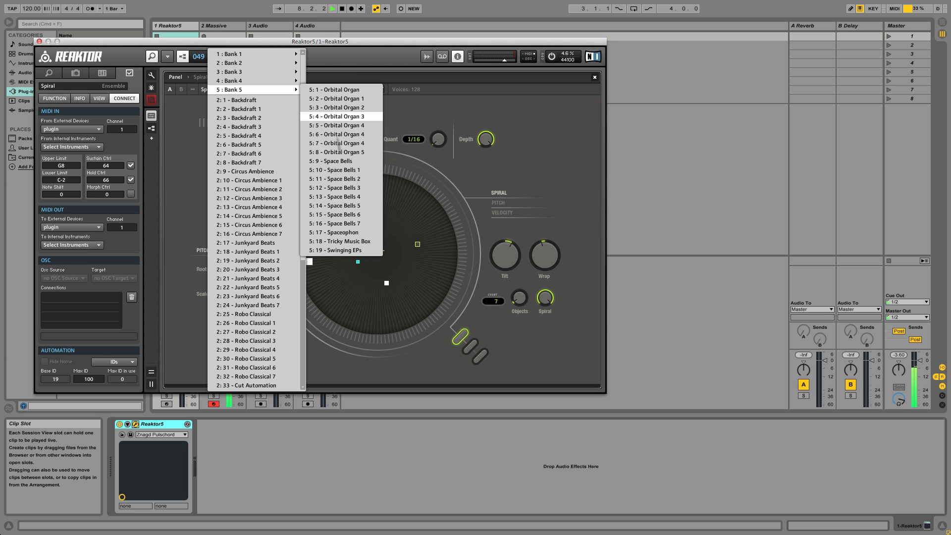
{"action": "left_click", "coordinate": [355, 251]}
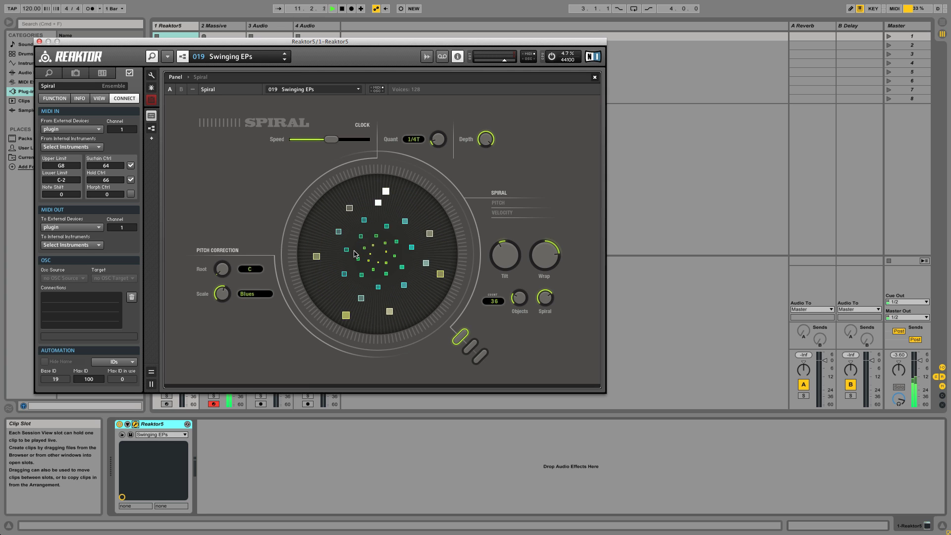
Set Spiral's pitch correction scale to Ionian and vary the pattern with a slower Speed, more Tilt and less Wrap.
{"action": "left_click_drag", "start_coordinate": [226, 296], "coordinate": [222, 304]}
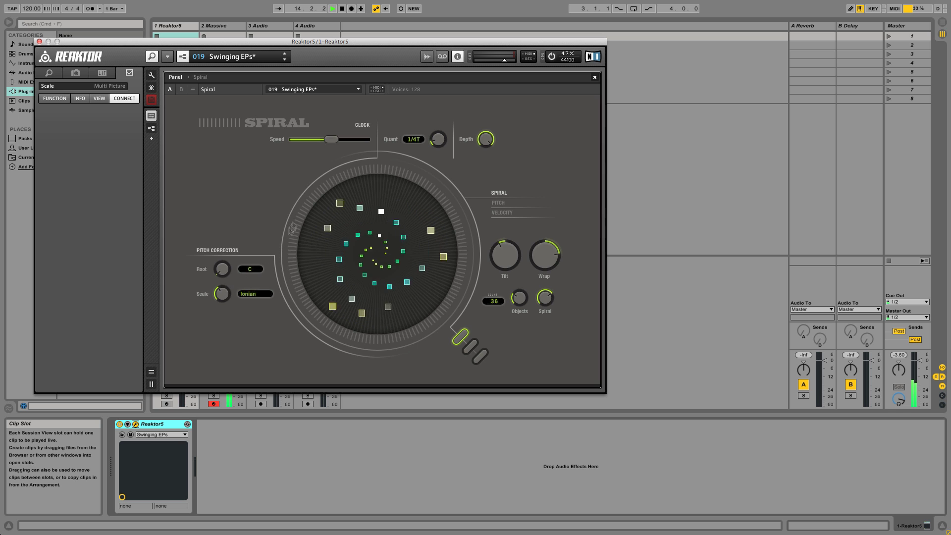
{"action": "left_click_drag", "start_coordinate": [330, 140], "coordinate": [325, 141]}
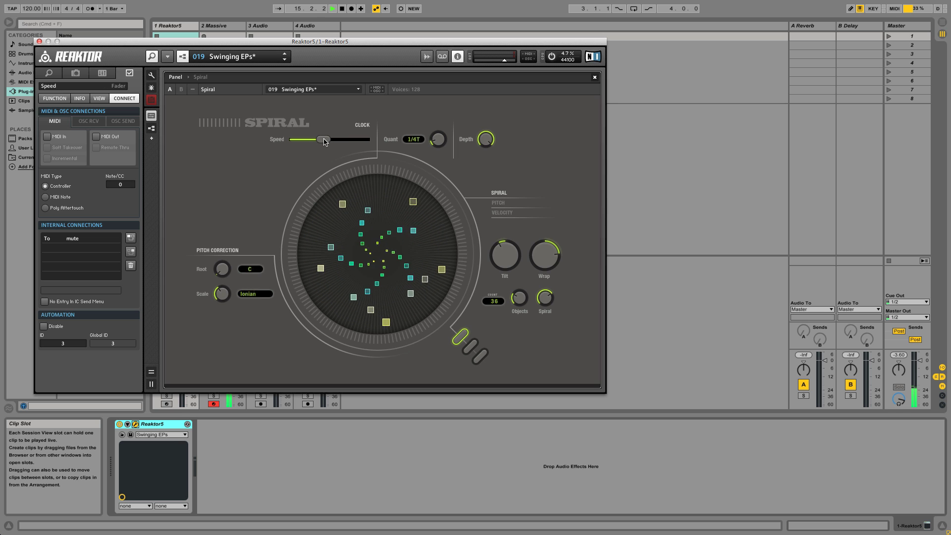
{"action": "left_click_drag", "start_coordinate": [509, 258], "coordinate": [508, 244]}
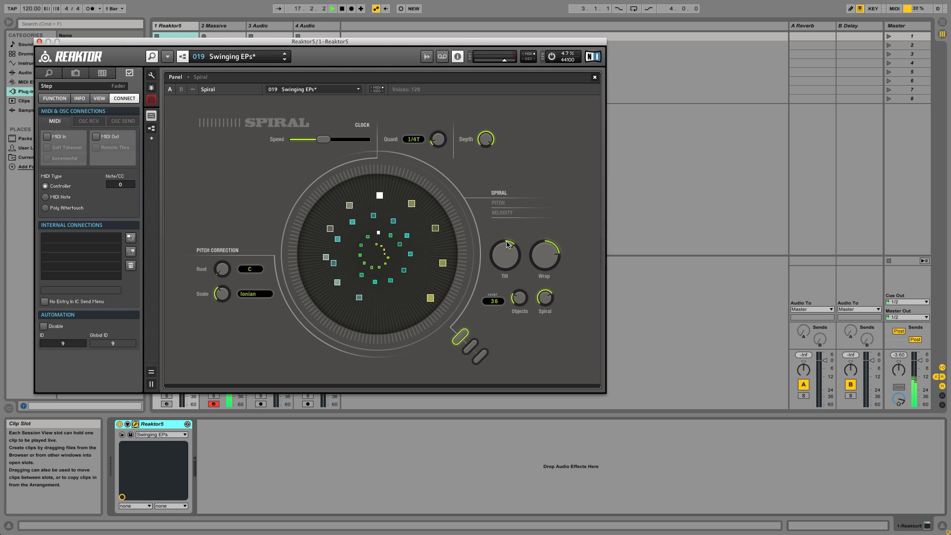
{"action": "left_click_drag", "start_coordinate": [545, 255], "coordinate": [545, 265]}
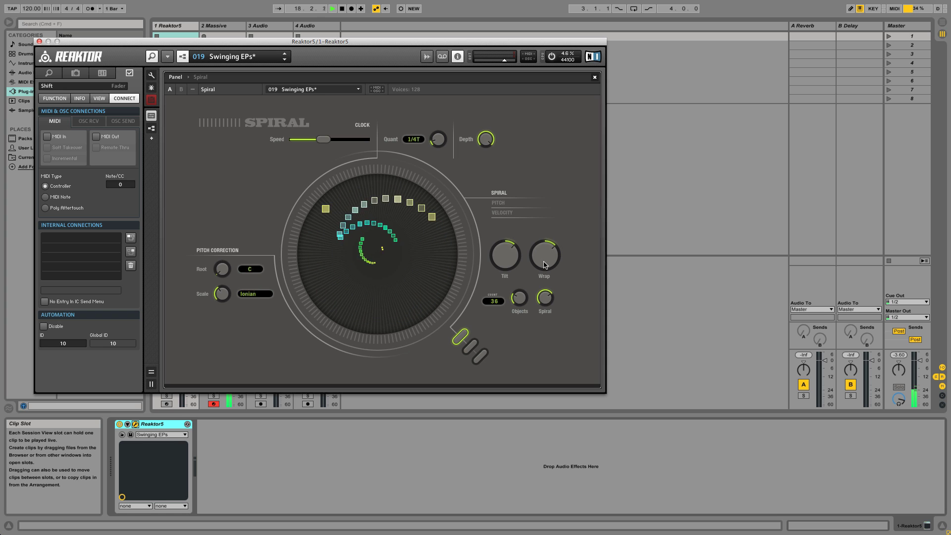
Vary the Spiral pattern with slightly less Depth, 29 Objects and a Quant value of 1/8.
{"action": "left_click", "coordinate": [487, 140]}
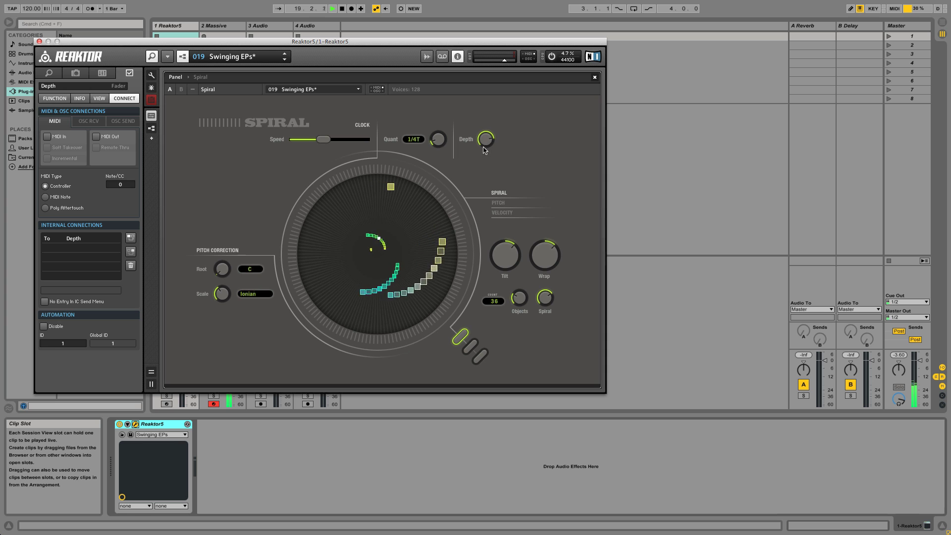
{"action": "left_click_drag", "start_coordinate": [520, 297], "coordinate": [520, 304]}
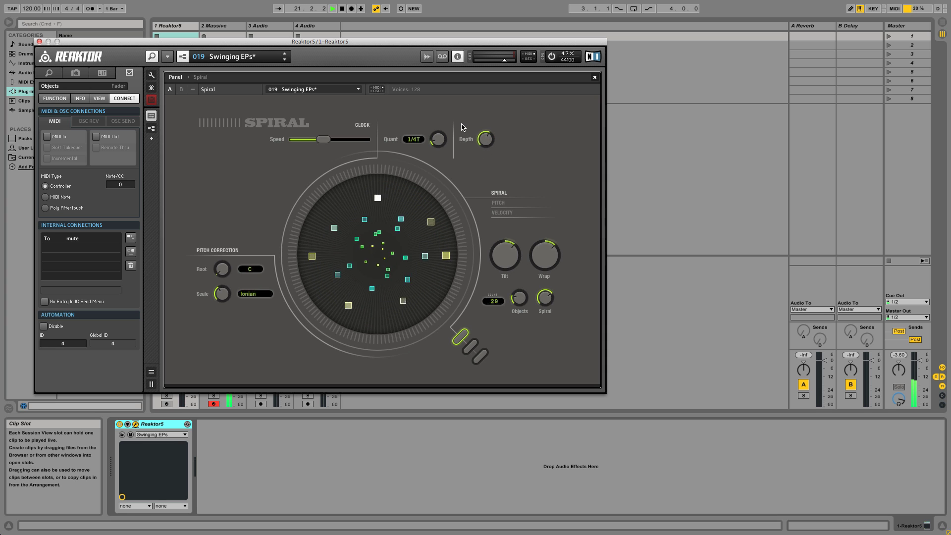
{"action": "left_click_drag", "start_coordinate": [440, 145], "coordinate": [437, 138]}
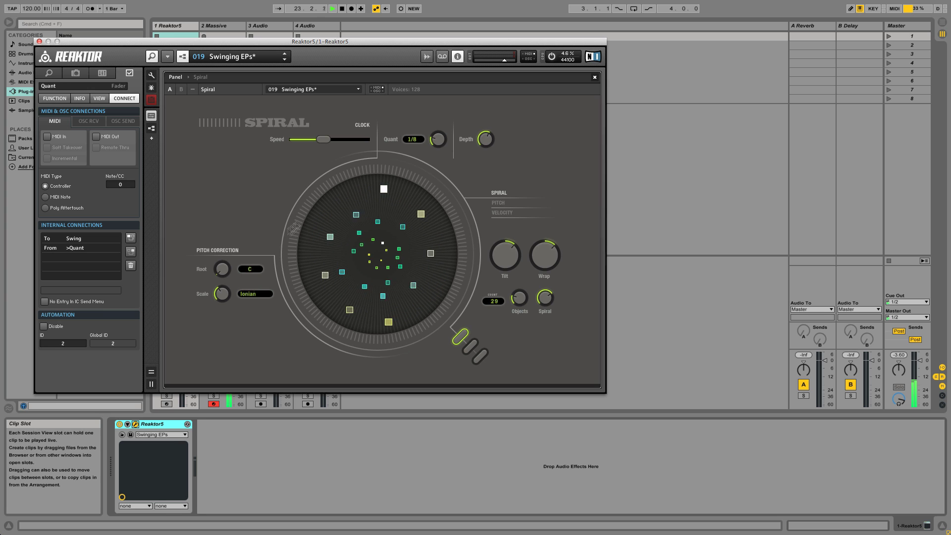
Set the pitch correction Root to D#, and change the clock to a 1/4T Quant with a slower Speed.
{"action": "left_click", "coordinate": [222, 272]}
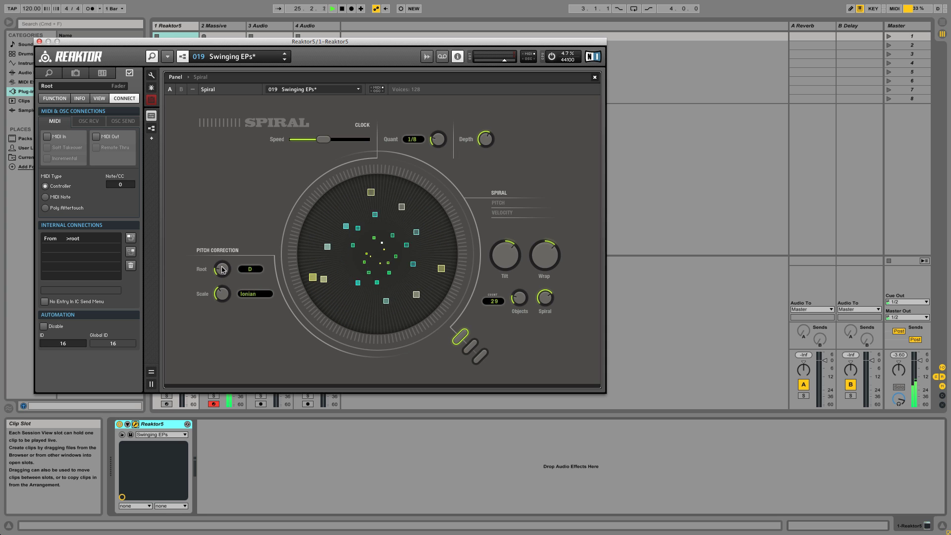
{"action": "left_click_drag", "start_coordinate": [221, 267], "coordinate": [222, 265]}
{"action": "left_click_drag", "start_coordinate": [443, 143], "coordinate": [432, 150]}
{"action": "left_click_drag", "start_coordinate": [323, 135], "coordinate": [315, 139]}
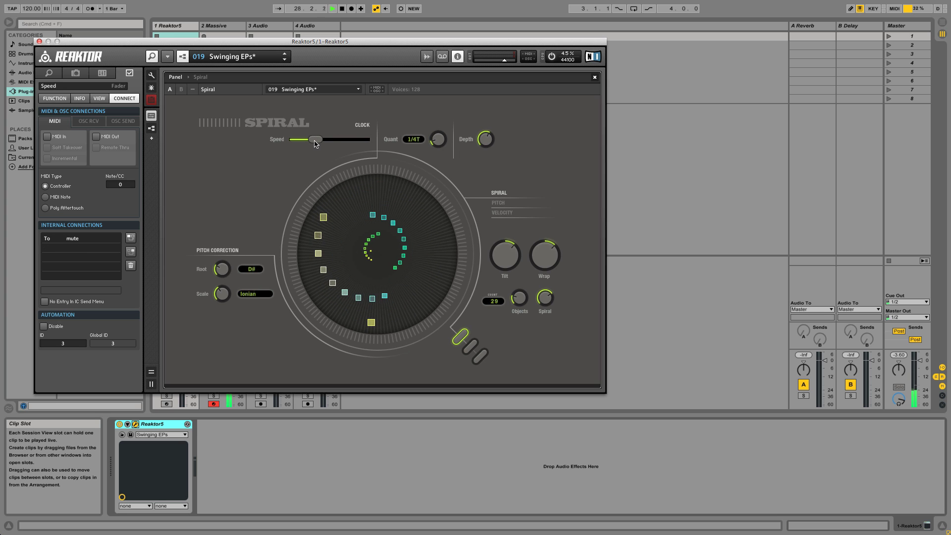
Switch Spiral to its Pitch parameters and adjust the Pitch control.
{"action": "left_click", "coordinate": [470, 346]}
{"action": "left_click", "coordinate": [518, 301]}
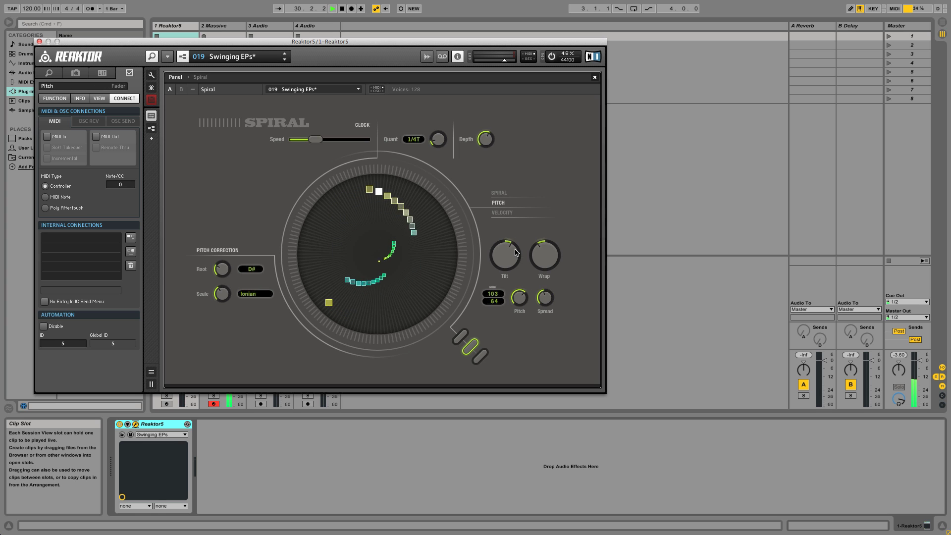
Adjust Tilt in Spiral's Velocity parameters and reduce the Depth considerably.
{"action": "left_click", "coordinate": [483, 357]}
{"action": "left_click", "coordinate": [507, 256]}
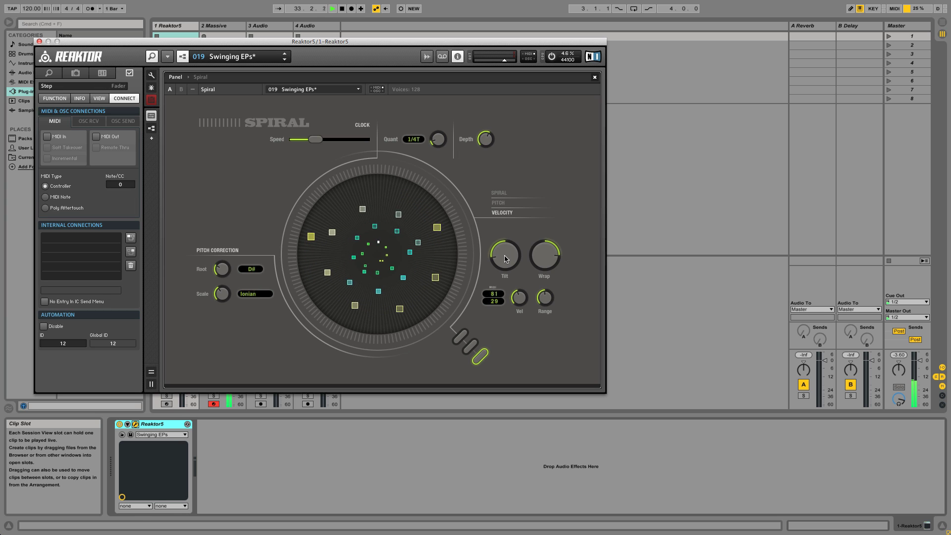
{"action": "left_click", "coordinate": [487, 140]}
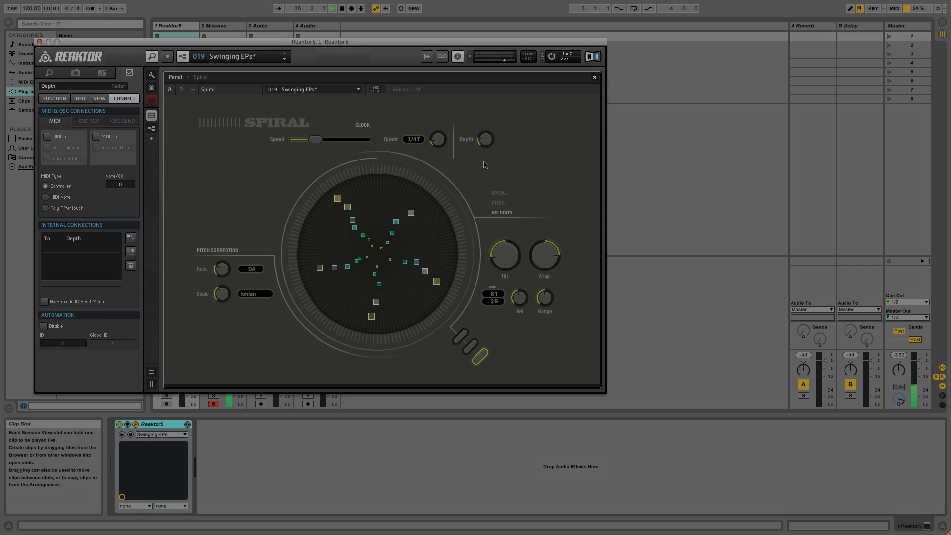